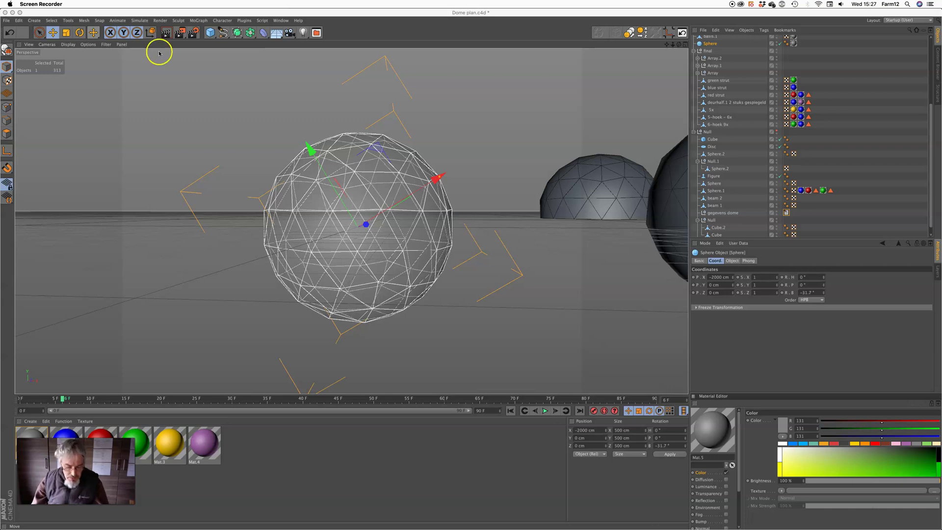
Examine the wireframe icosahedron sphere from several angles and review its object properties and coordinates
{"action": "left_click_drag", "start_coordinate": [352, 239], "coordinate": [247, 257], "text": "alt"}
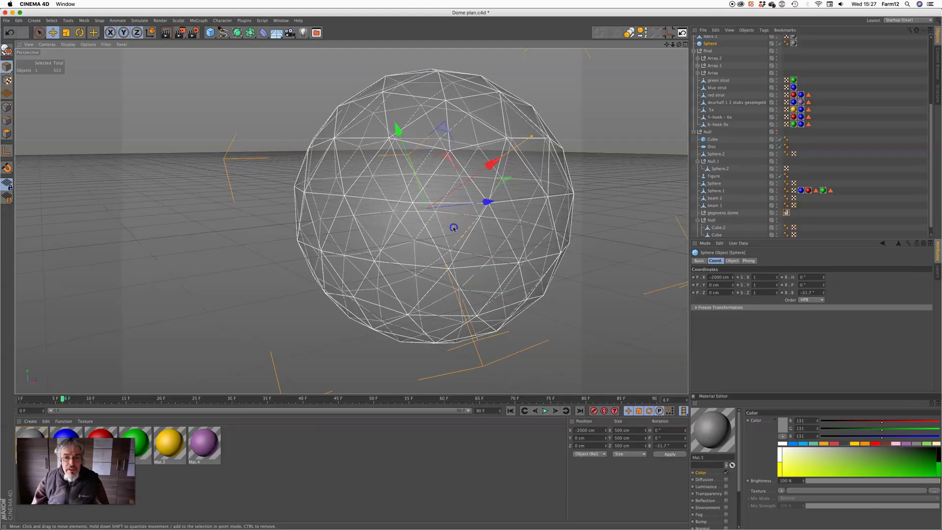
{"action": "left_click_drag", "start_coordinate": [452, 228], "coordinate": [442, 206], "text": "alt"}
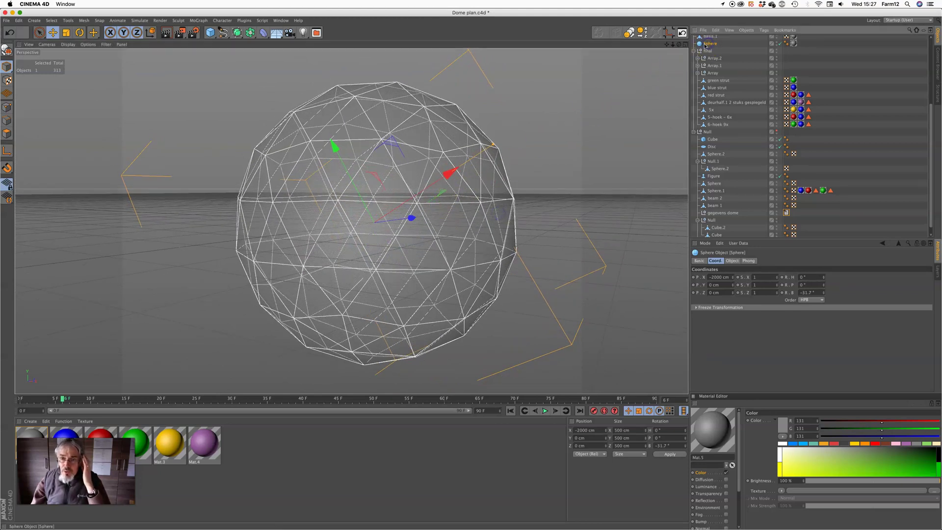
{"action": "left_click", "coordinate": [732, 261]}
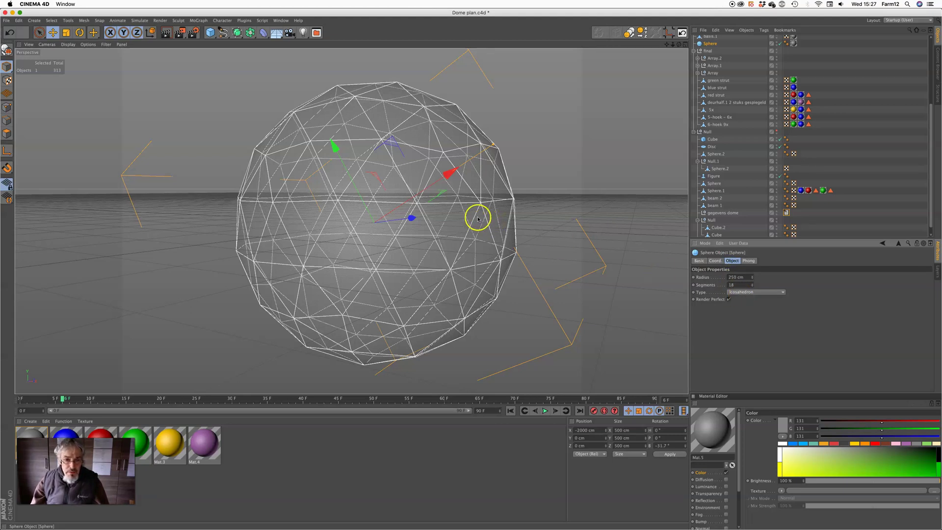
{"action": "left_click_drag", "start_coordinate": [374, 142], "coordinate": [382, 192], "text": "alt"}
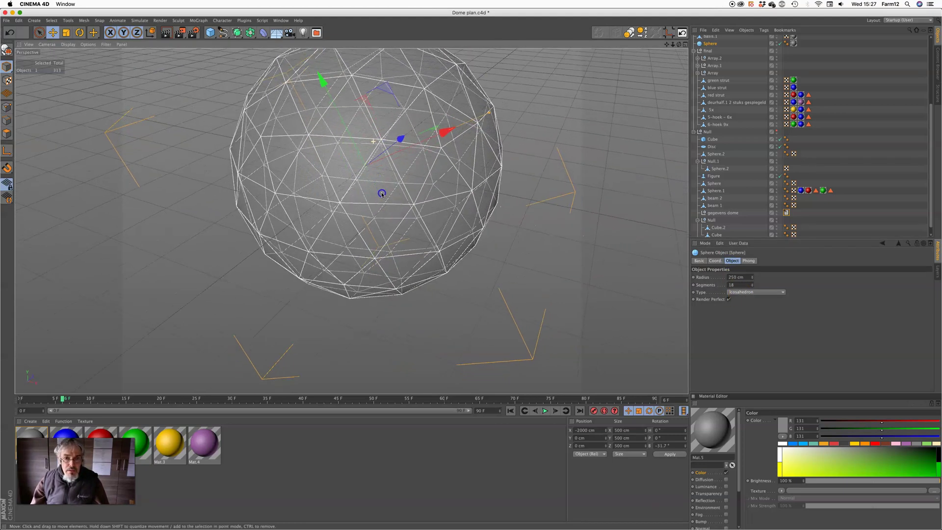
{"action": "middle_click_drag", "start_coordinate": [381, 127], "coordinate": [343, 205], "text": "alt"}
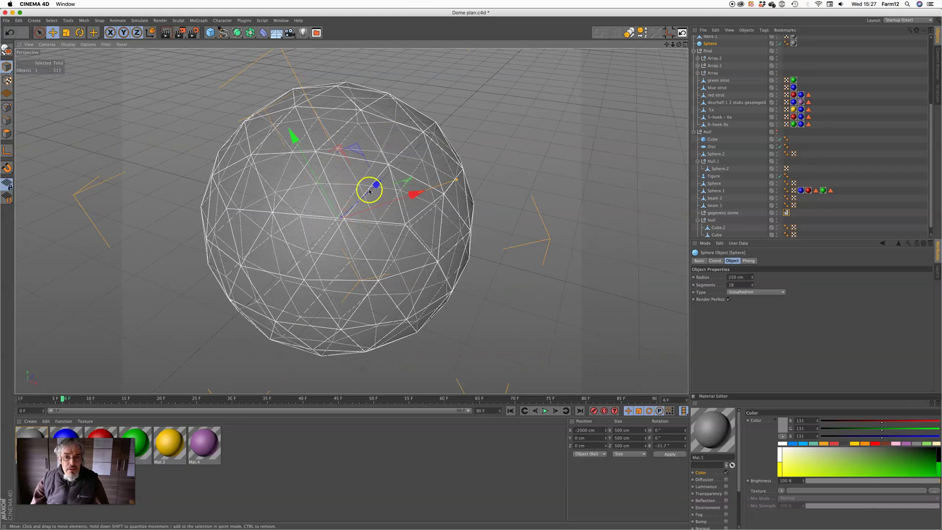
{"action": "left_click_drag", "start_coordinate": [290, 193], "coordinate": [275, 116], "text": "alt"}
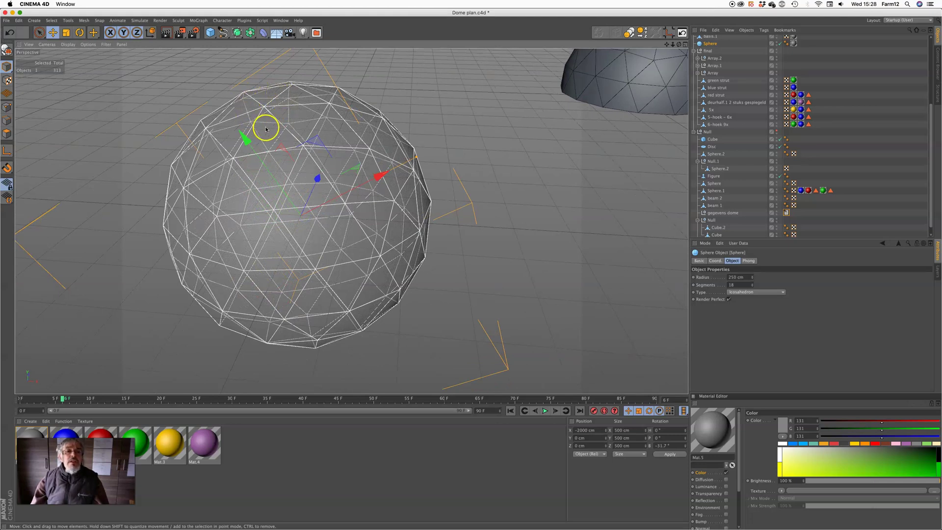
{"action": "left_click_drag", "start_coordinate": [265, 130], "coordinate": [375, 256], "text": "alt"}
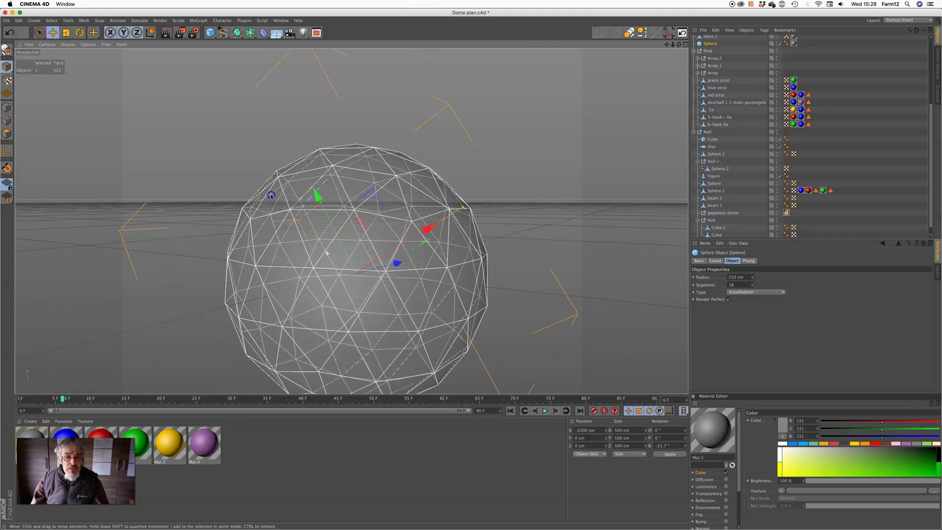
{"action": "middle_click_drag", "start_coordinate": [390, 280], "coordinate": [375, 164], "text": "alt"}
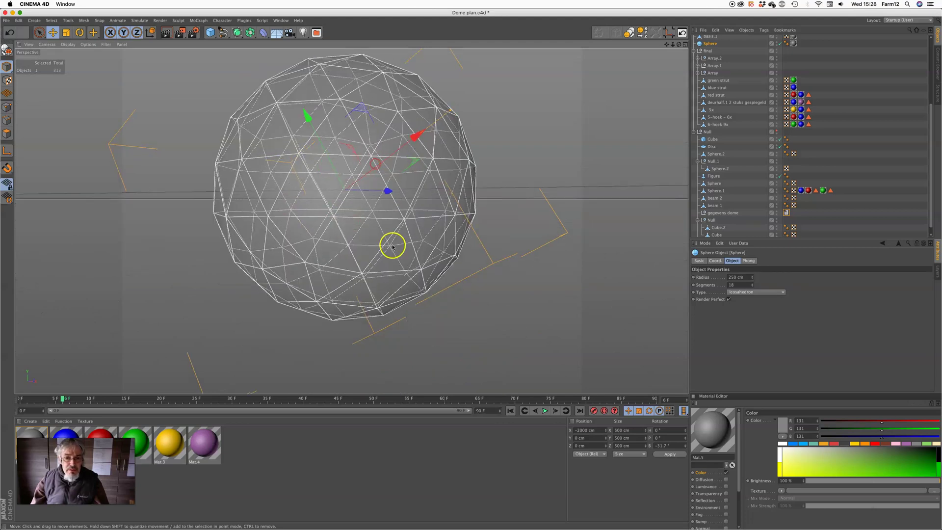
{"action": "left_click", "coordinate": [715, 261]}
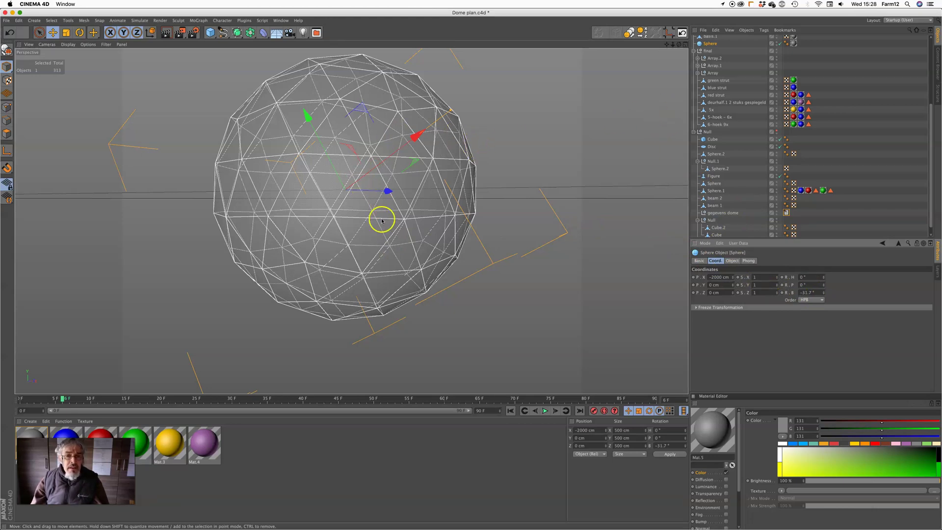
{"action": "left_click_drag", "start_coordinate": [326, 224], "coordinate": [449, 218], "text": "alt"}
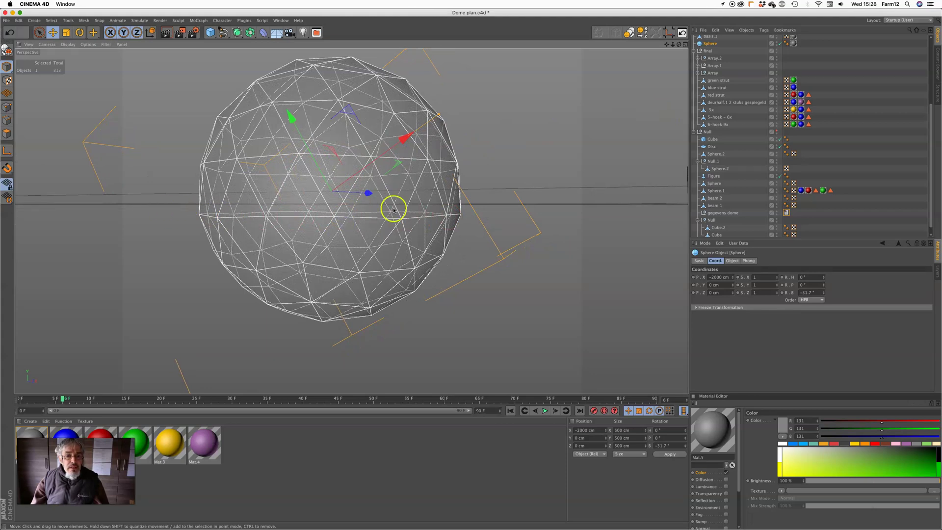
Make the sphere editable and delete the points of its lower part, leaving the upper dome
{"action": "key", "text": "c"}
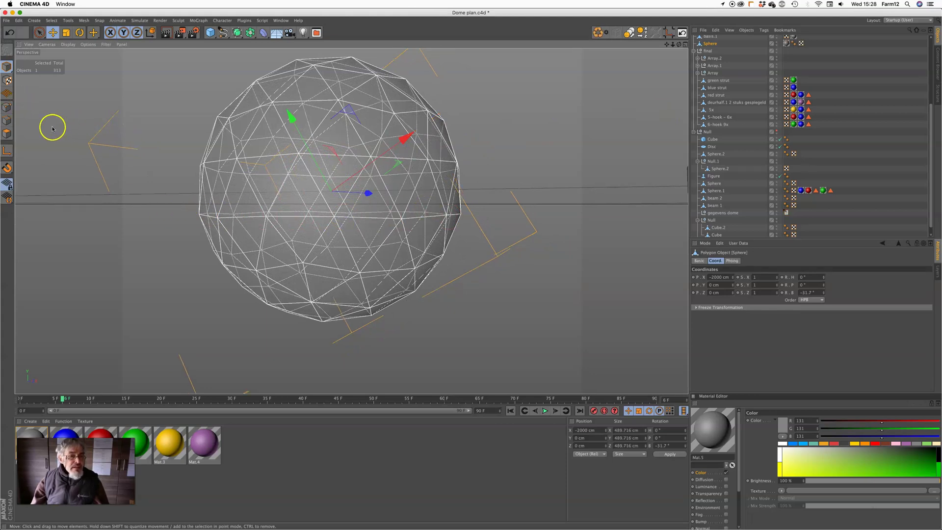
{"action": "left_click", "coordinate": [6, 108]}
{"action": "left_click", "coordinate": [39, 33]}
{"action": "left_click", "coordinate": [73, 54]}
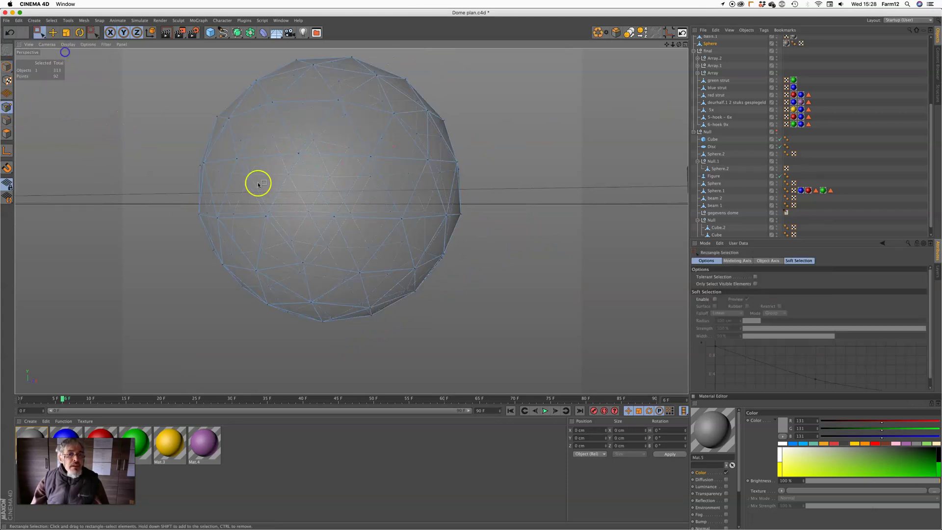
{"action": "left_click_drag", "start_coordinate": [298, 216], "coordinate": [509, 314], "text": "alt"}
{"action": "key", "text": "Delete"}
{"action": "left_click", "coordinate": [300, 242]}
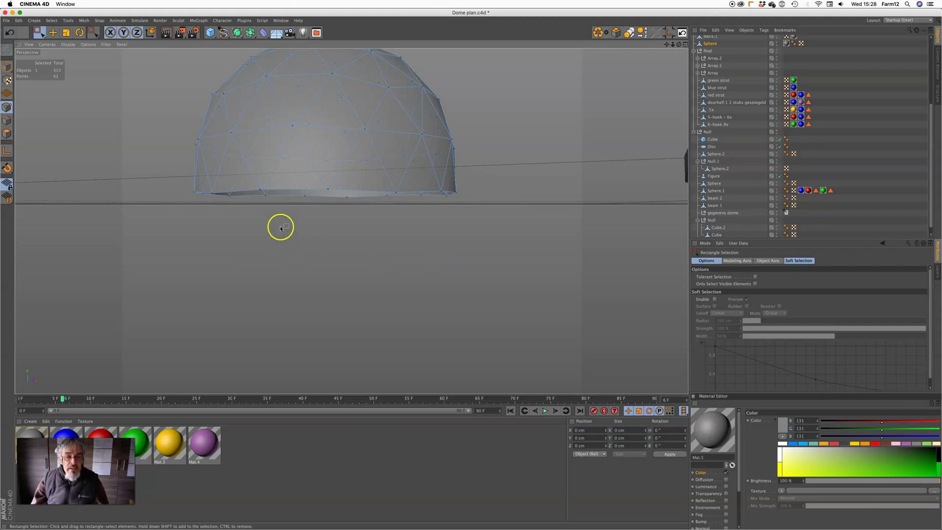
Select the dome's bottom ring of points, and try to reset the object's bank rotation in model mode
{"action": "left_click_drag", "start_coordinate": [159, 174], "coordinate": [542, 240]}
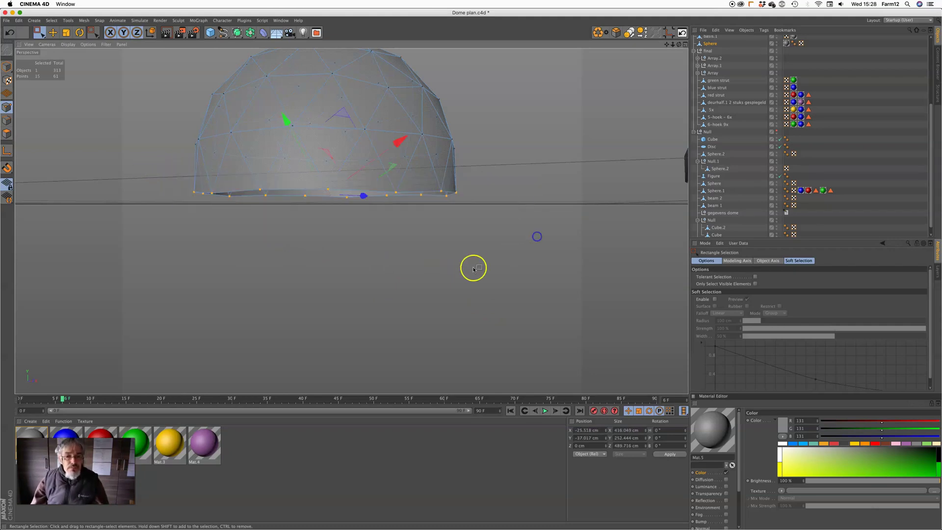
{"action": "middle_click", "coordinate": [343, 265]}
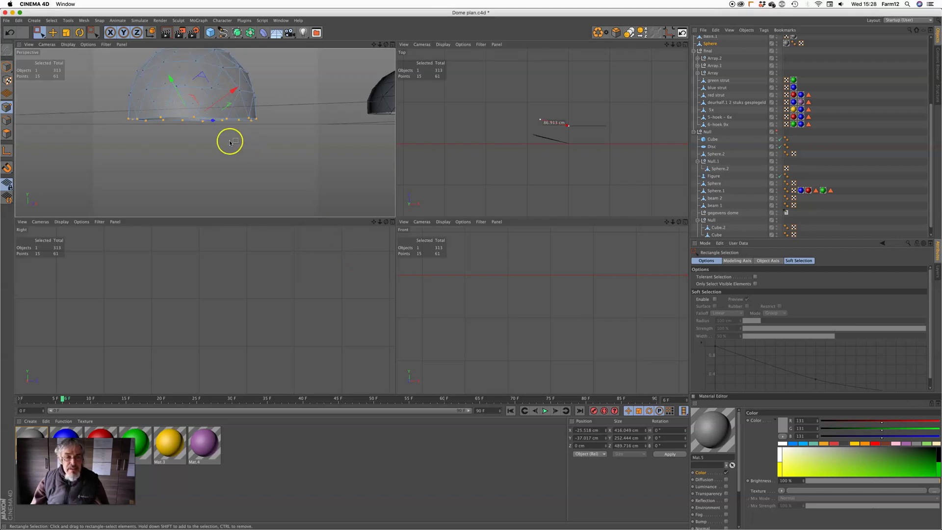
{"action": "left_click", "coordinate": [9, 145]}
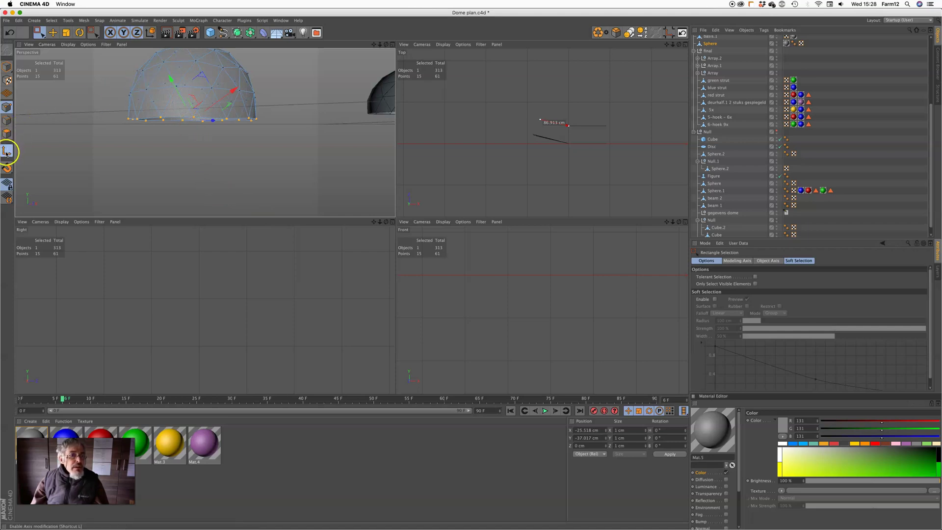
{"action": "left_click", "coordinate": [6, 66]}
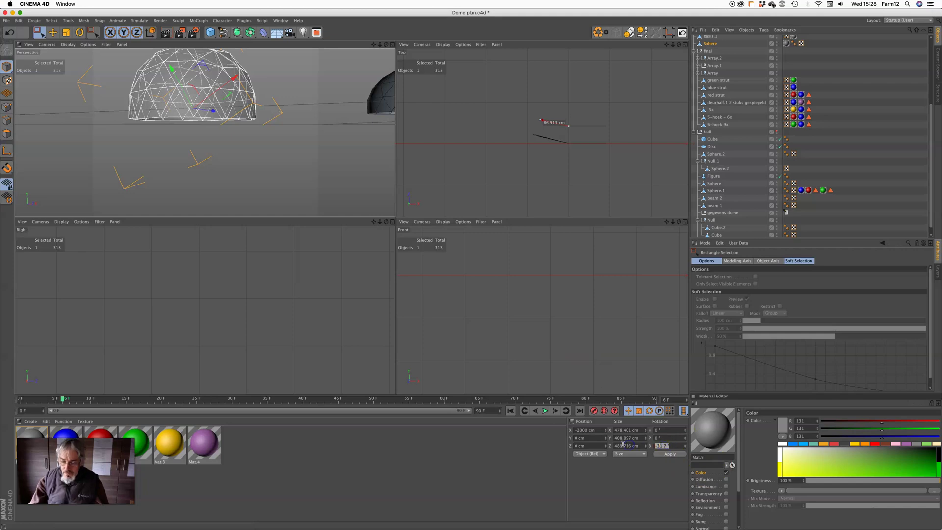
{"action": "key", "text": "Return"}
{"action": "key", "text": "super+z"}
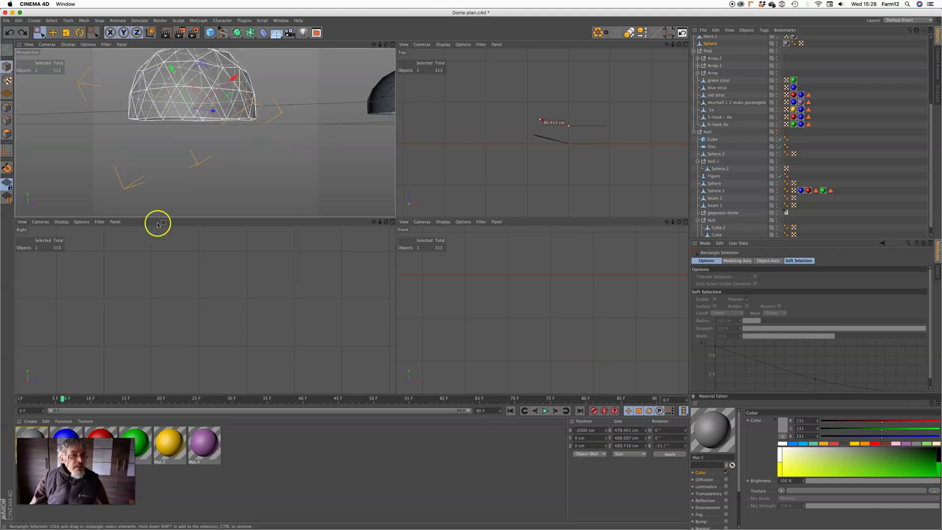
Set the bank rotation of the dome's object axis to 0° using axis modification
{"action": "left_click", "coordinate": [7, 150]}
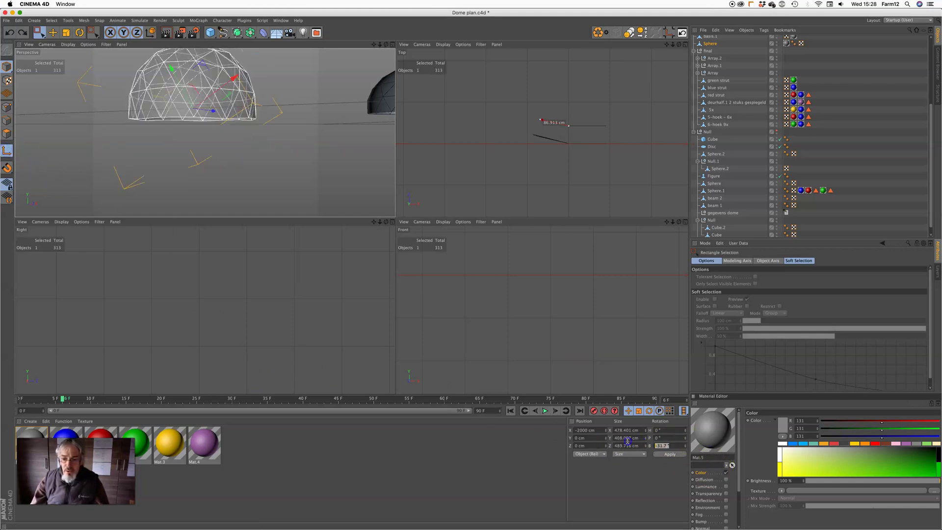
{"action": "left_click", "coordinate": [409, 202]}
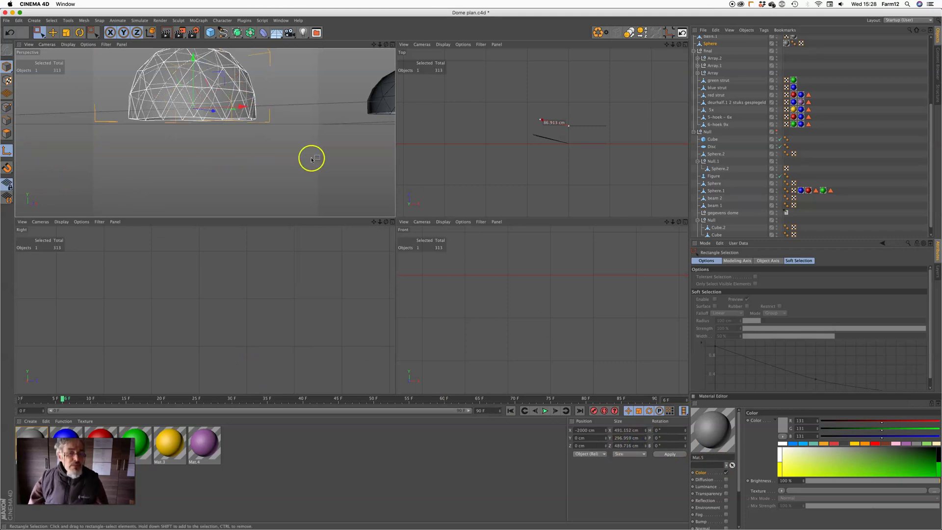
{"action": "middle_click", "coordinate": [278, 184]}
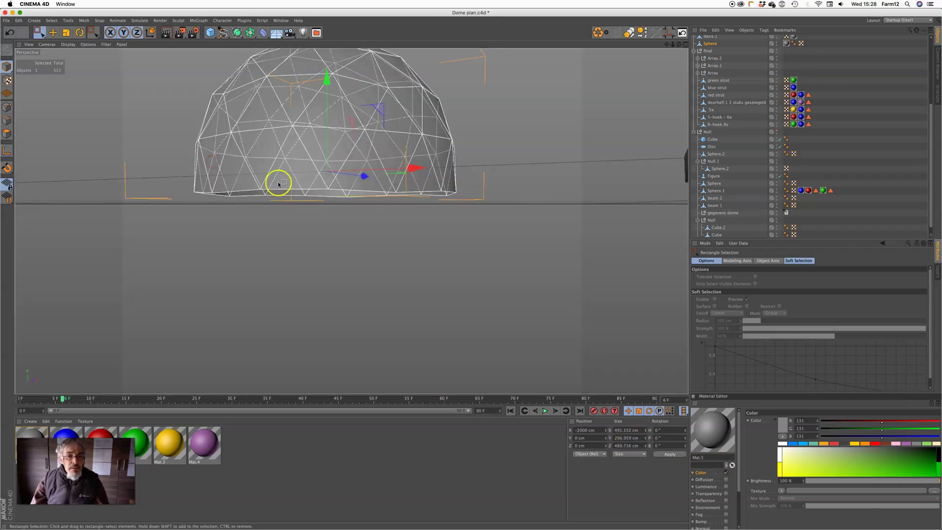
Return to point editing and select the dome's uneven bottom ring of points in the front view
{"action": "left_click_drag", "start_coordinate": [354, 180], "coordinate": [311, 183], "text": "alt"}
{"action": "left_click", "coordinate": [7, 107]}
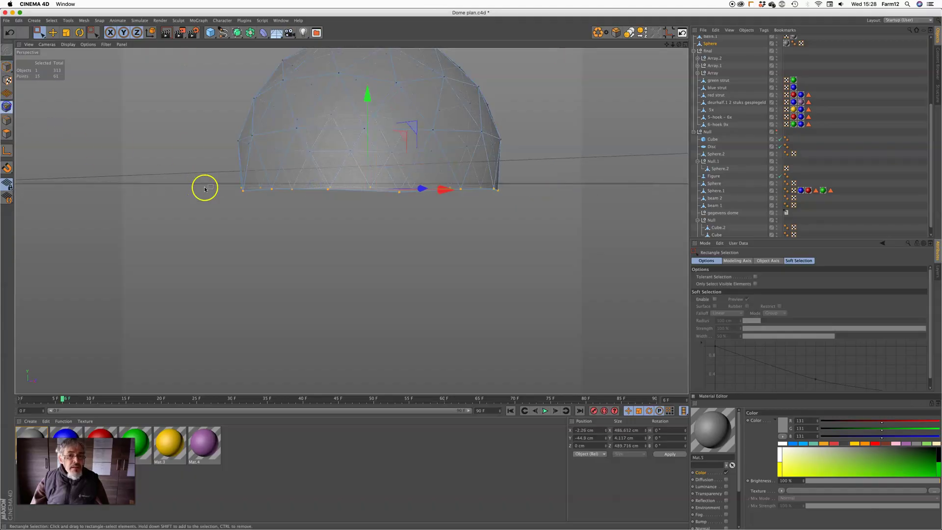
{"action": "middle_click", "coordinate": [329, 214]}
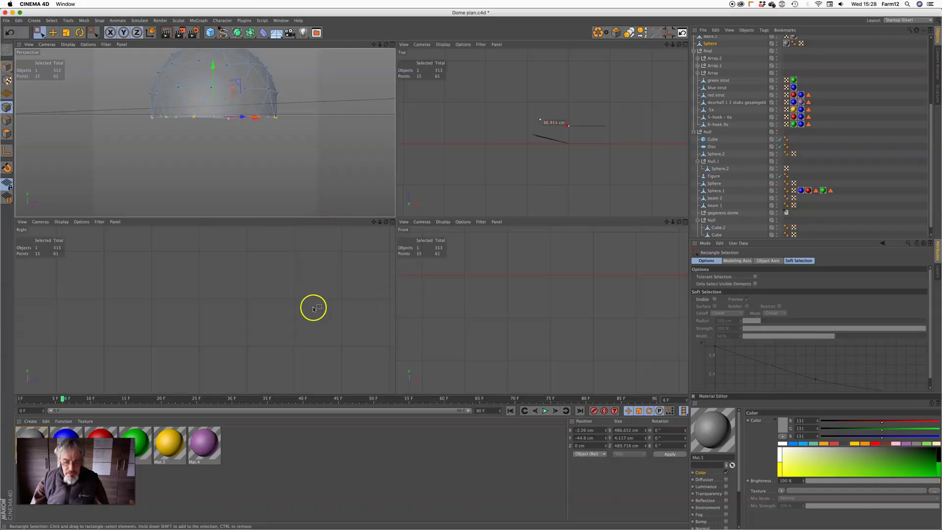
{"action": "key", "text": "h"}
{"action": "key", "text": "h"}
{"action": "middle_click", "coordinate": [508, 342]}
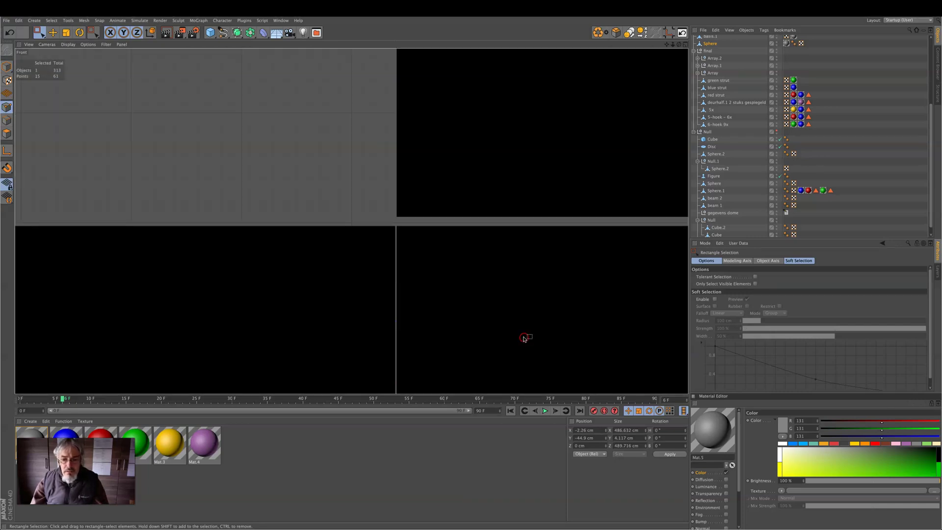
{"action": "middle_click_drag", "start_coordinate": [423, 342], "coordinate": [425, 272], "text": "alt"}
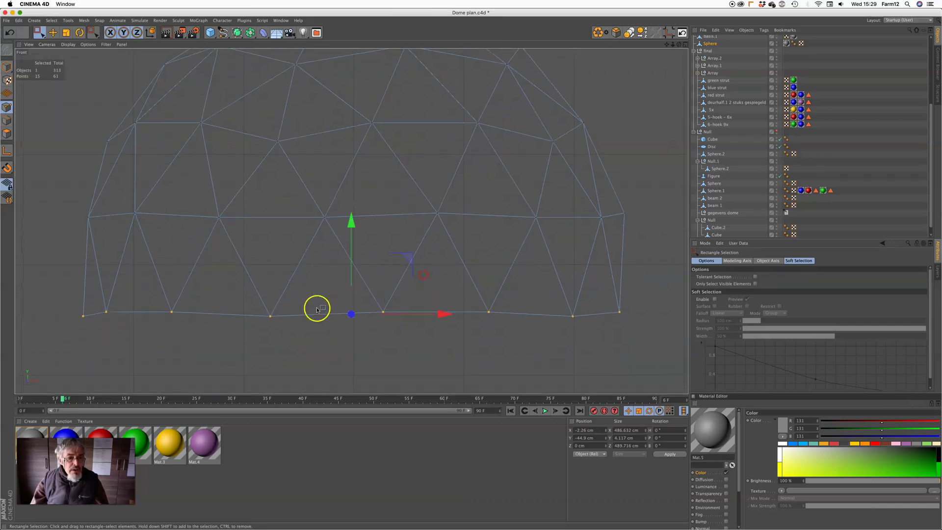
{"action": "scroll", "coordinate": [263, 320], "scroll_direction": "up", "scroll_amount": 2}
{"action": "scroll", "coordinate": [263, 320], "scroll_direction": "down", "scroll_amount": 1}
{"action": "scroll", "coordinate": [262, 321], "scroll_direction": "down", "scroll_amount": 5}
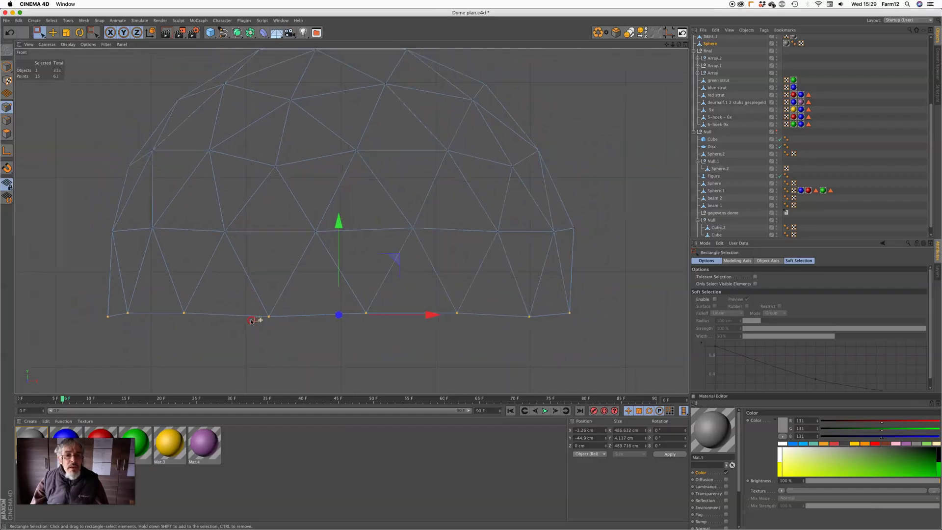
{"action": "scroll", "coordinate": [248, 322], "scroll_direction": "up", "scroll_amount": 3}
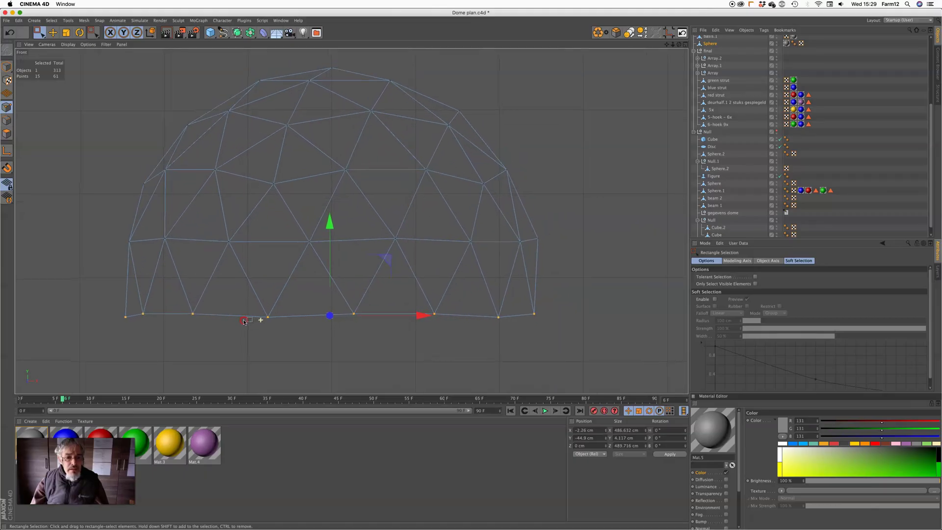
{"action": "scroll", "coordinate": [253, 322], "scroll_direction": "up", "scroll_amount": 1}
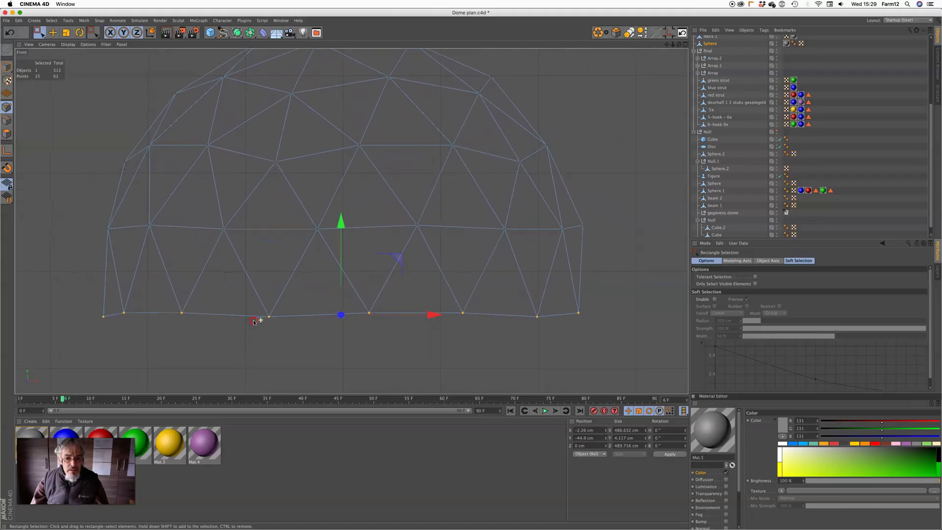
{"action": "scroll", "coordinate": [251, 323], "scroll_direction": "down", "scroll_amount": 3}
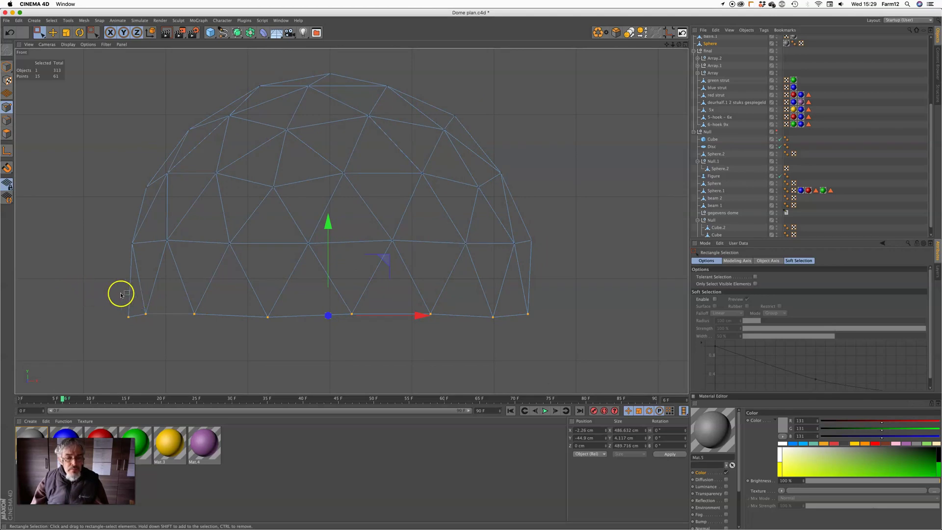
{"action": "left_click_drag", "start_coordinate": [75, 289], "coordinate": [513, 353]}
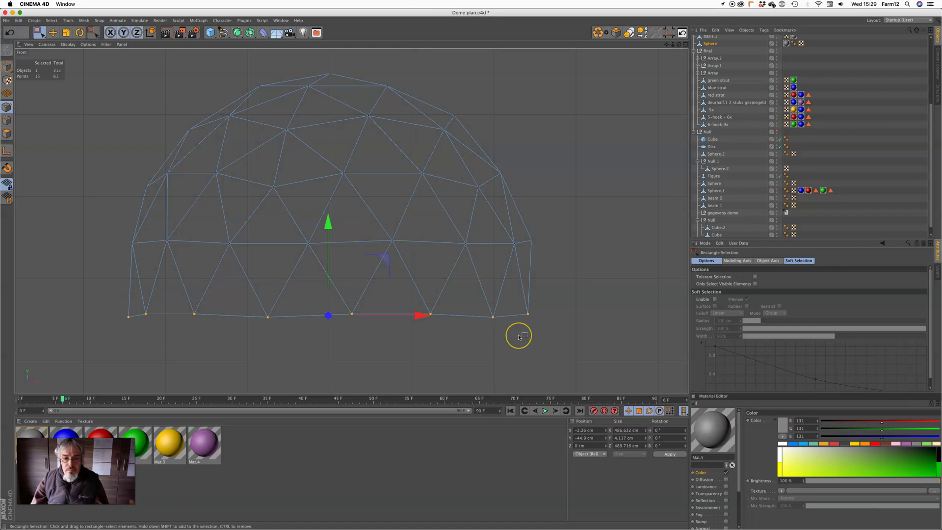
Set the modeling axis Y to 100% and scale the selected bottom points vertically until they lie flat on one level
{"action": "left_click", "coordinate": [742, 260]}
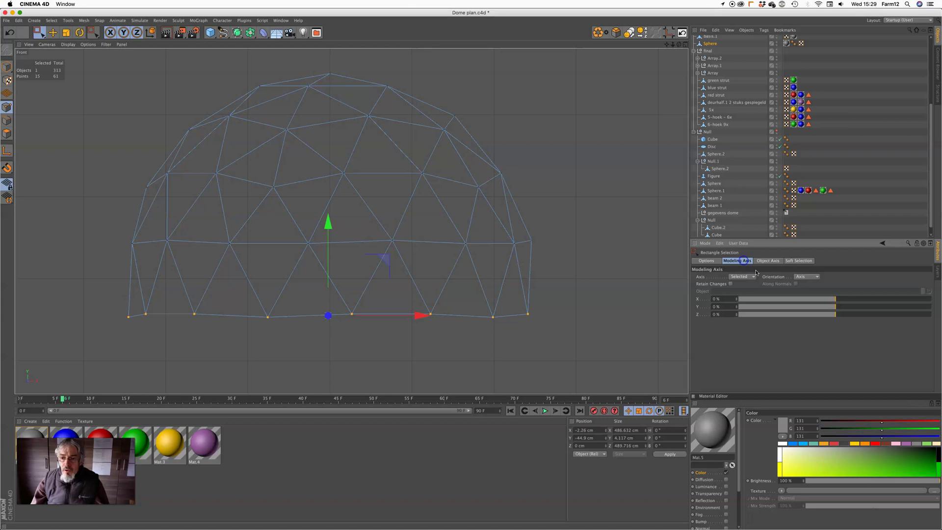
{"action": "left_click_drag", "start_coordinate": [849, 309], "coordinate": [938, 308]}
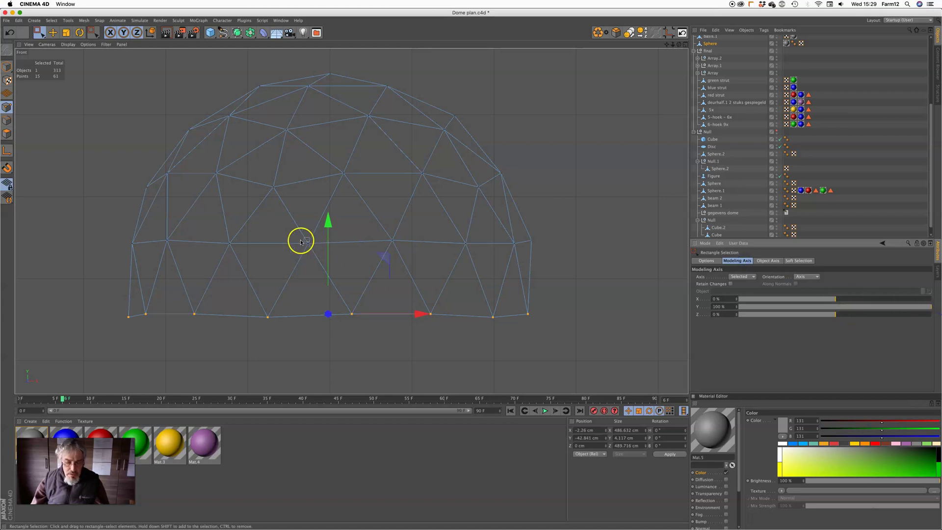
{"action": "key", "text": "t"}
{"action": "left_click_drag", "start_coordinate": [326, 219], "coordinate": [326, 318]}
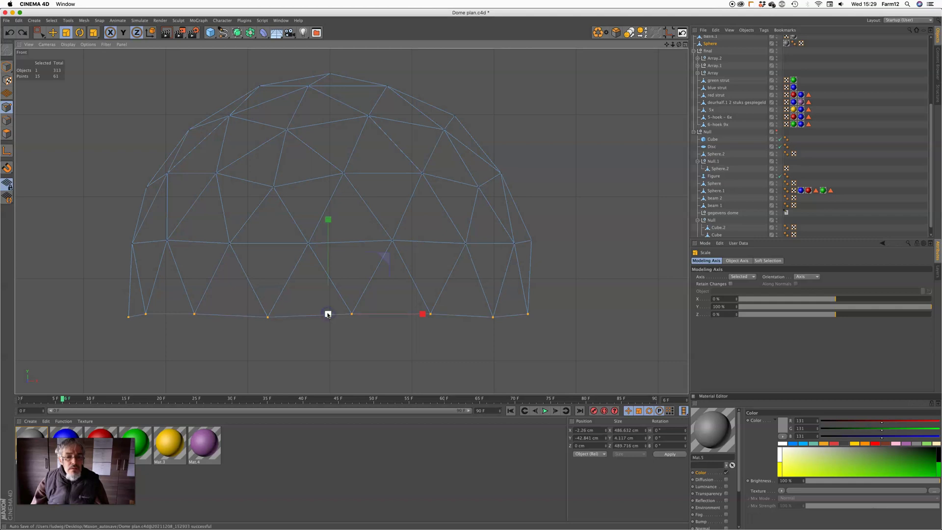
{"action": "left_click_drag", "start_coordinate": [329, 313], "coordinate": [323, 286]}
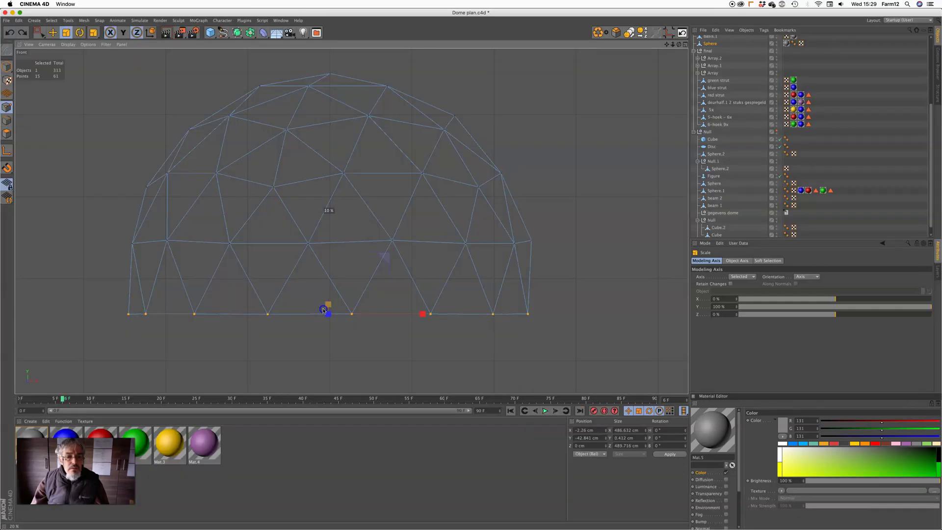
{"action": "middle_click", "coordinate": [258, 219]}
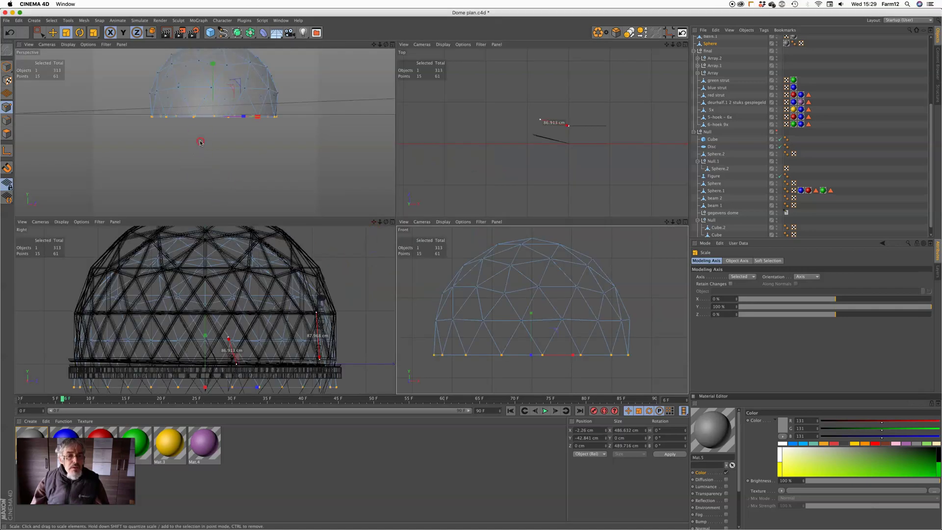
Switch to polygon editing in the enlarged perspective view and select all of the dome's triangular polygons
{"action": "middle_click", "coordinate": [248, 133]}
{"action": "left_click_drag", "start_coordinate": [248, 133], "coordinate": [204, 235], "text": "alt"}
{"action": "left_click", "coordinate": [7, 133]}
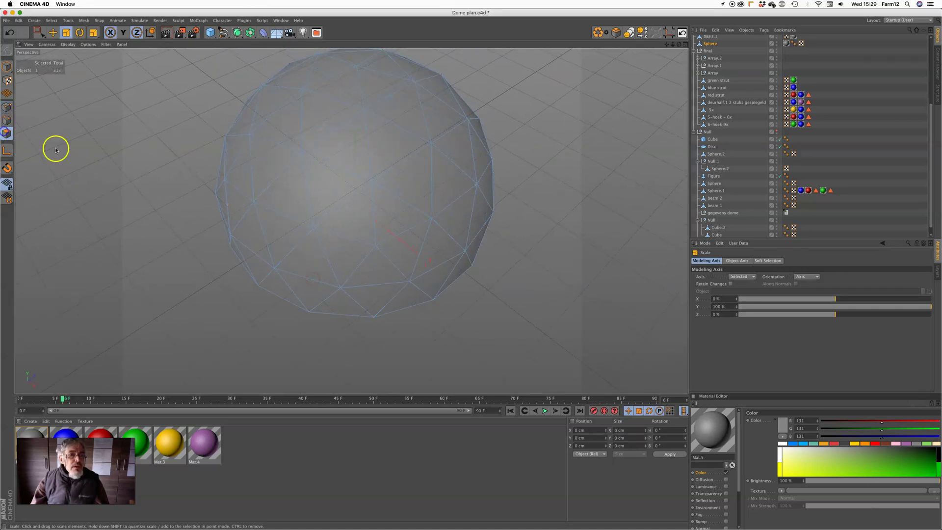
{"action": "left_click", "coordinate": [268, 181]}
{"action": "key", "text": "super+a"}
{"action": "left_click_drag", "start_coordinate": [330, 267], "coordinate": [299, 246], "text": "alt"}
{"action": "right_click_drag", "start_coordinate": [372, 267], "coordinate": [419, 255], "text": "alt"}
{"action": "mouse_move", "coordinate": [232, 523]}
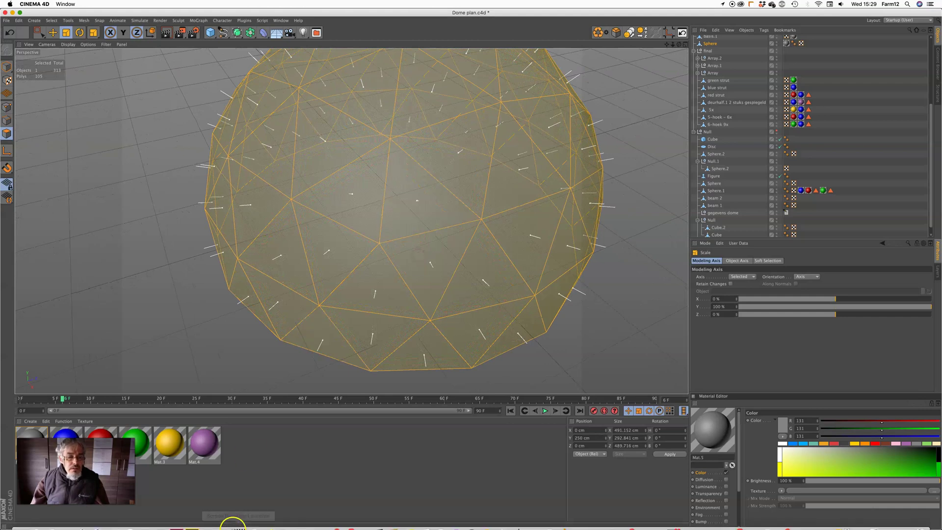
{"action": "left_click", "coordinate": [239, 519]}
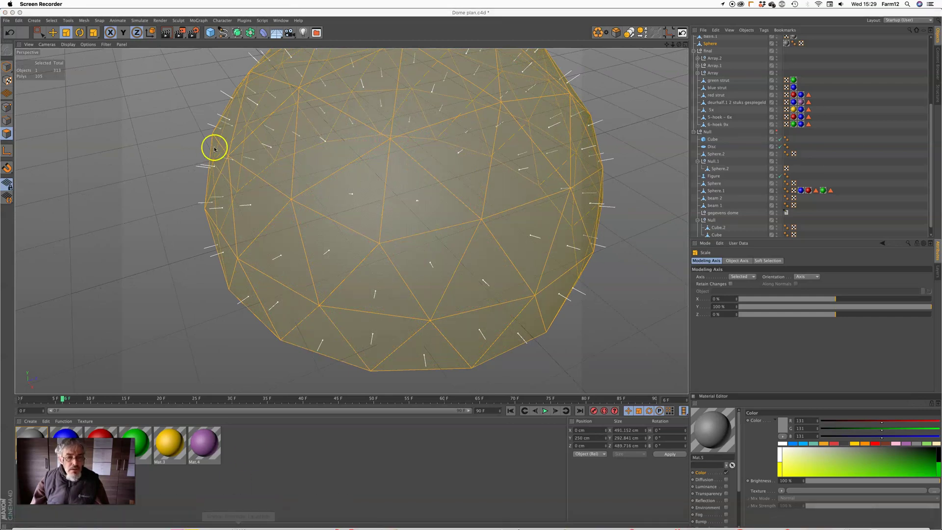
{"action": "left_click", "coordinate": [347, 36]}
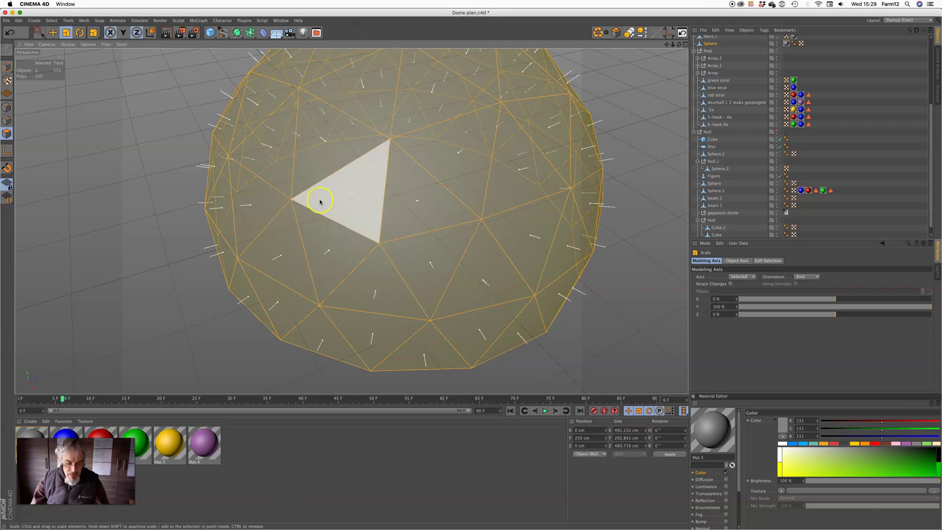
Inset all of the dome's triangles individually with Extrude Inner, using an offset of 2.7 cm
{"action": "key", "text": "i"}
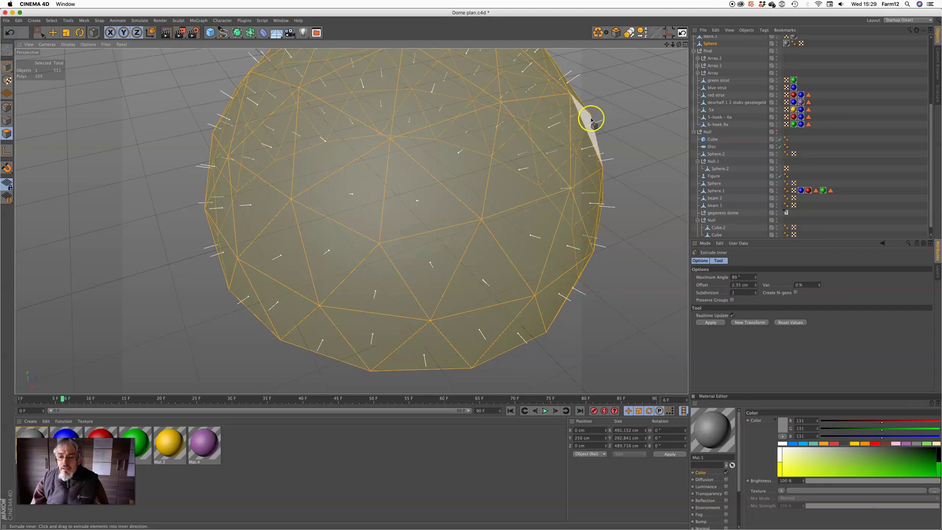
{"action": "left_click_drag", "start_coordinate": [470, 269], "coordinate": [471, 270]}
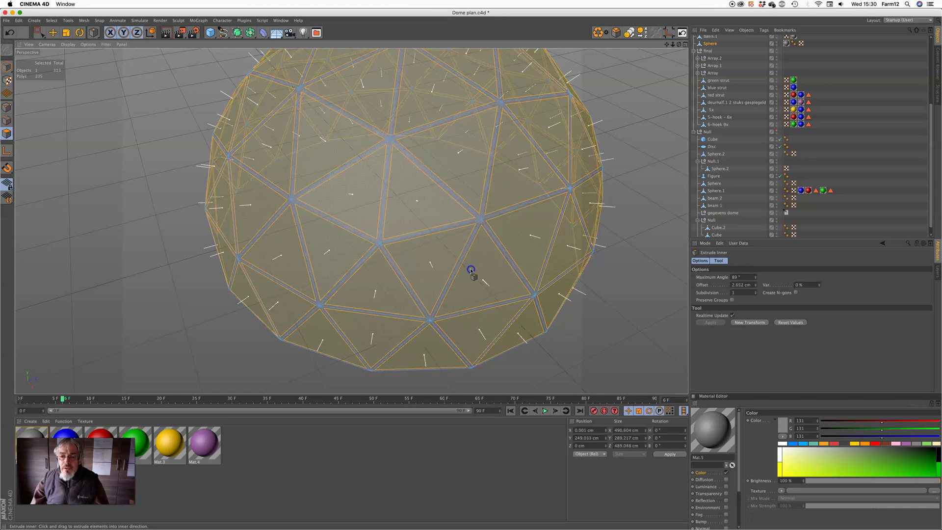
{"action": "left_click_drag", "start_coordinate": [471, 270], "coordinate": [470, 270]}
{"action": "left_click", "coordinate": [739, 287]}
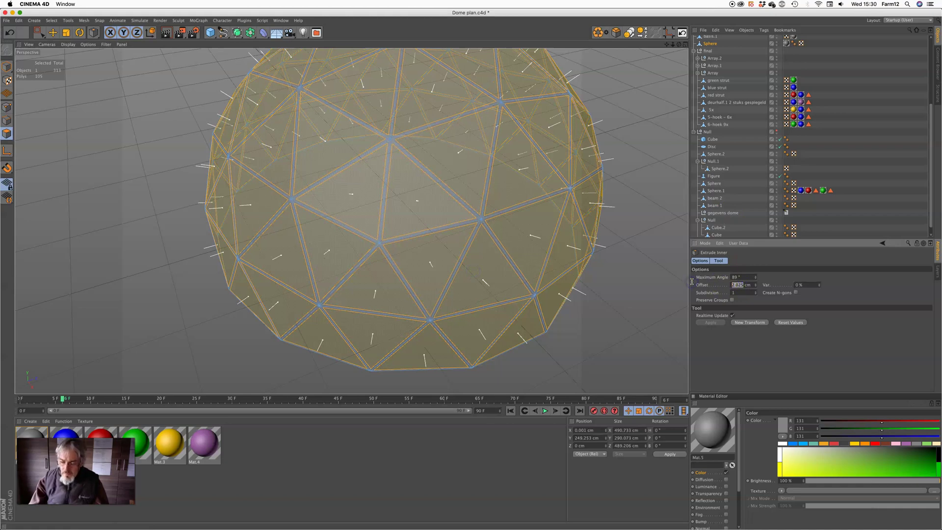
{"action": "type", "text": "2.7"}
{"action": "key", "text": "Tab"}
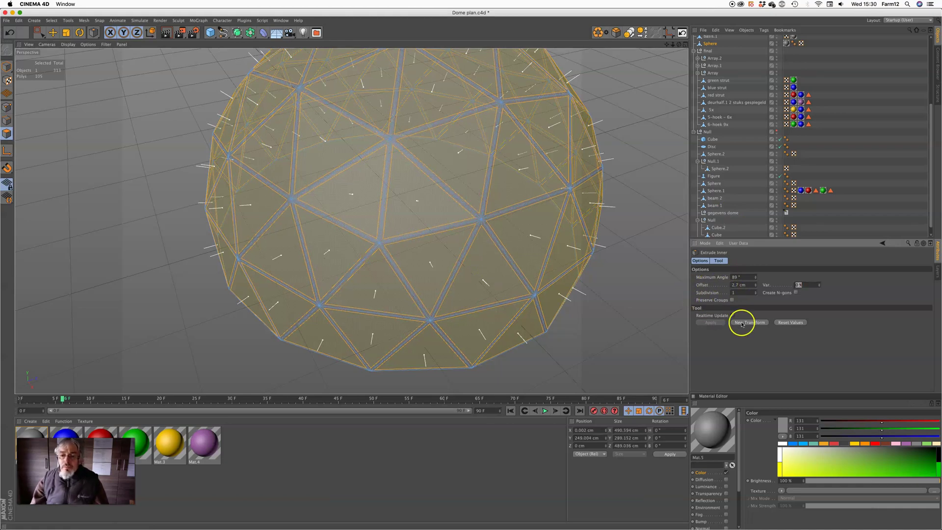
Extrude the inset triangles inward with an offset of -4.4 cm and Create Caps disabled
{"action": "scroll", "coordinate": [547, 160], "scroll_direction": "up", "scroll_amount": 5}
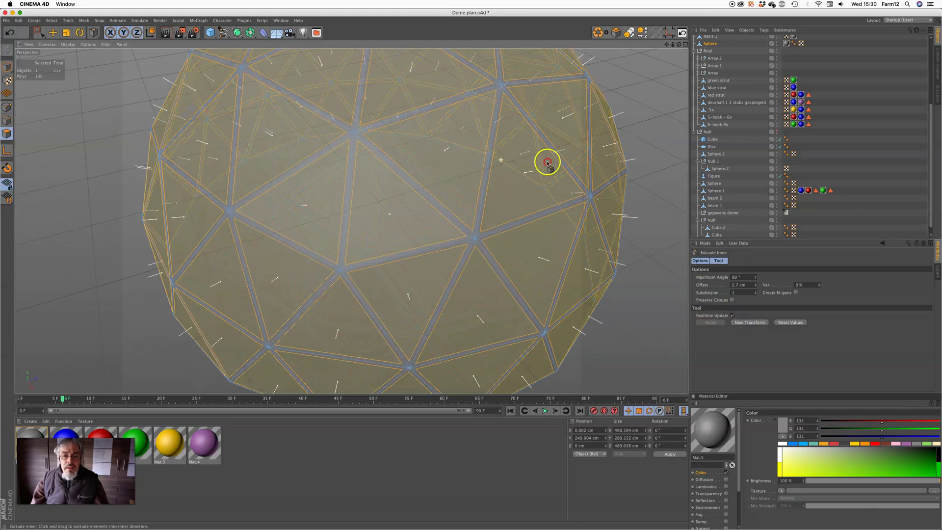
{"action": "left_click_drag", "start_coordinate": [482, 231], "coordinate": [574, 231], "text": "alt"}
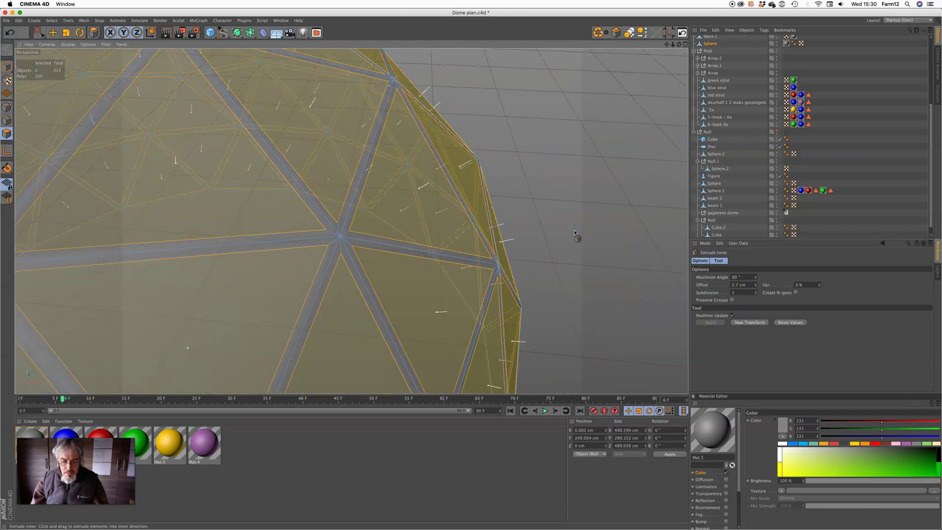
{"action": "key", "text": "d"}
{"action": "left_click_drag", "start_coordinate": [597, 181], "coordinate": [479, 268]}
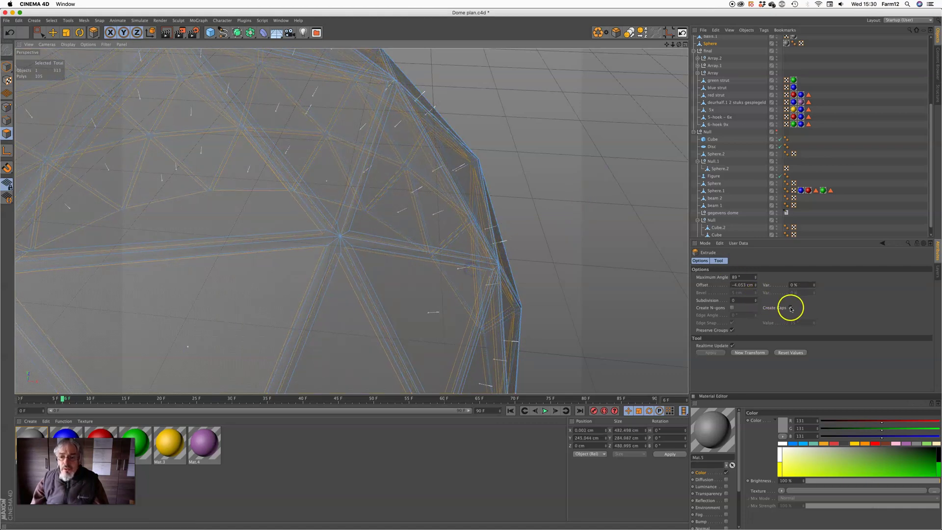
{"action": "left_click", "coordinate": [791, 308]}
{"action": "left_click", "coordinate": [745, 278]}
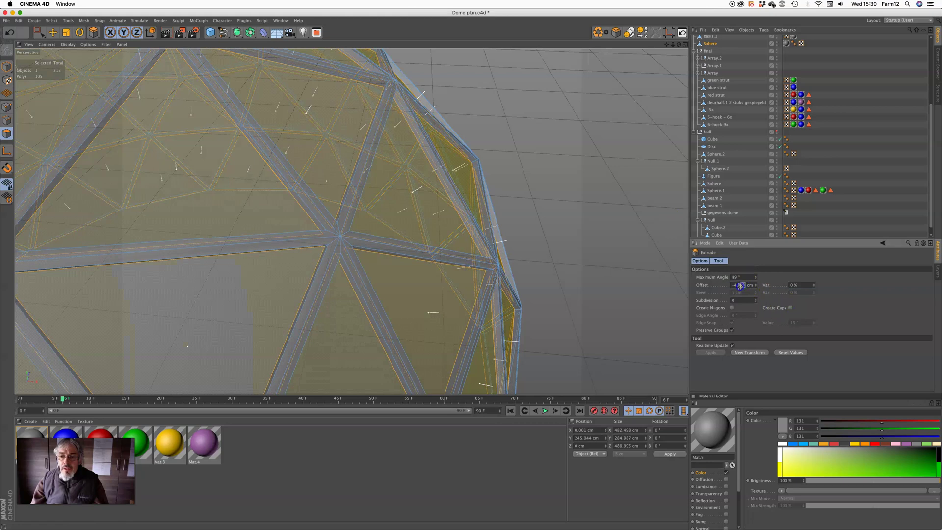
{"action": "type", "text": "4"}
{"action": "key", "text": "Return"}
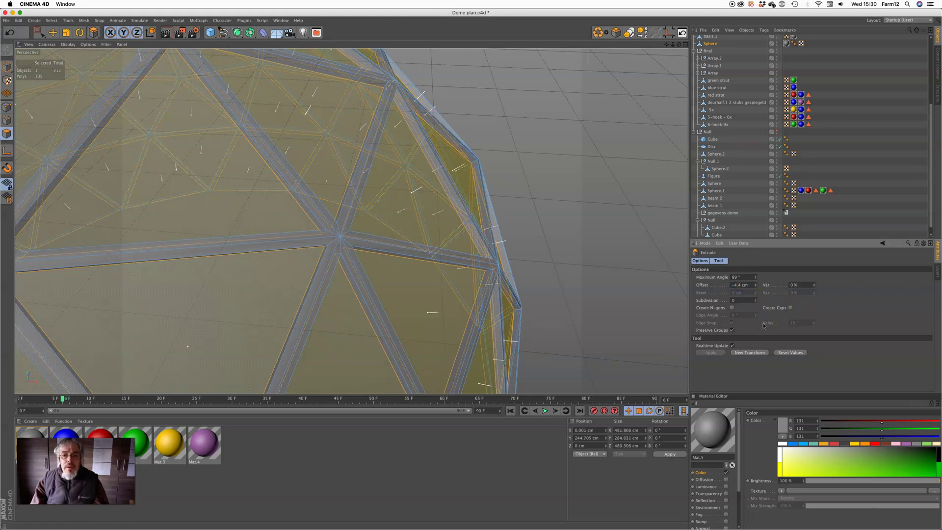
Delete the selected triangular faces so that only the dome's strut frame remains
{"action": "left_click_drag", "start_coordinate": [433, 230], "coordinate": [313, 263], "text": "alt"}
{"action": "scroll", "coordinate": [235, 184], "scroll_direction": "up", "scroll_amount": 5}
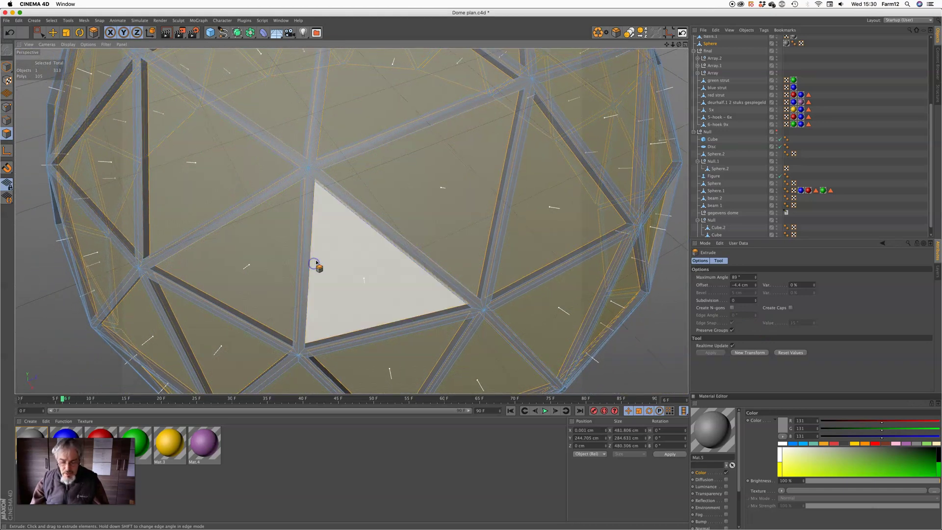
{"action": "key", "text": "Delete"}
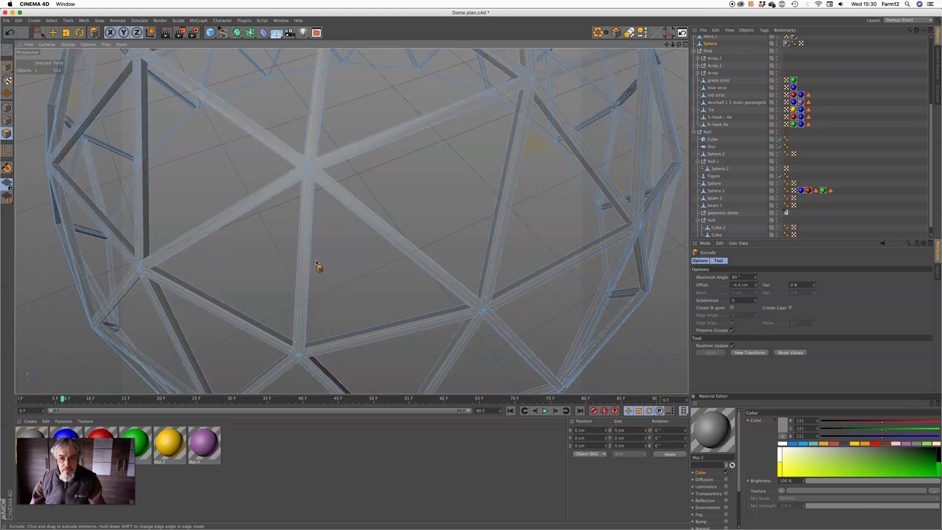
Inspect the strut frame and highlight five-strut and six-strut hubs in turn with Live Selection
{"action": "right_click_drag", "start_coordinate": [420, 191], "coordinate": [133, 194], "text": "alt"}
{"action": "left_click_drag", "start_coordinate": [297, 173], "coordinate": [291, 187], "text": "alt"}
{"action": "middle_click_drag", "start_coordinate": [292, 186], "coordinate": [495, 182], "text": "alt"}
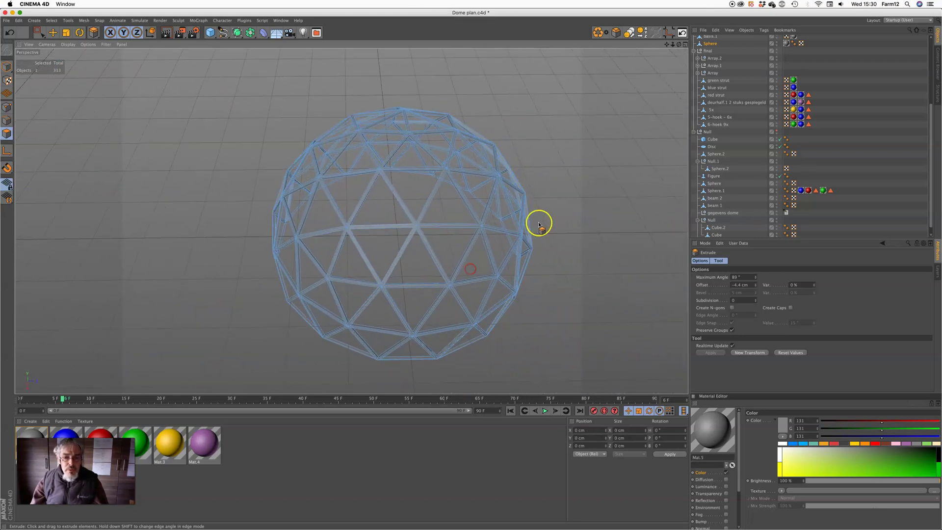
{"action": "middle_click_drag", "start_coordinate": [441, 211], "coordinate": [443, 215], "text": "alt"}
{"action": "left_click_drag", "start_coordinate": [443, 216], "coordinate": [363, 236], "text": "alt"}
{"action": "left_click_drag", "start_coordinate": [366, 246], "coordinate": [383, 320], "text": "alt"}
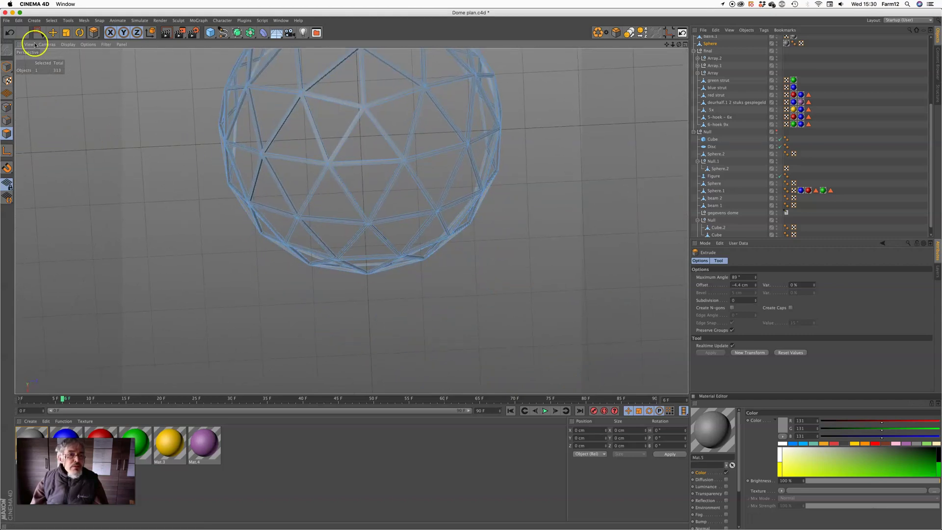
{"action": "left_click_drag", "start_coordinate": [40, 33], "coordinate": [67, 43]}
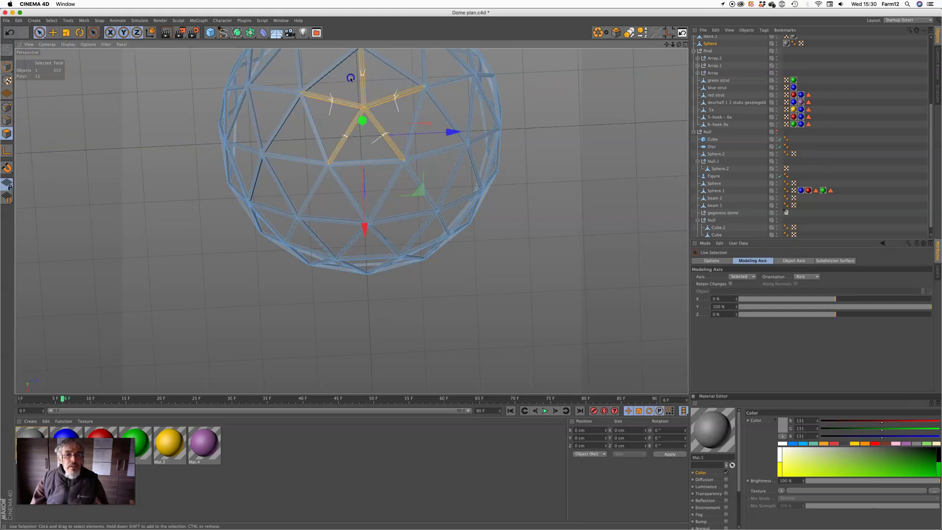
{"action": "left_click_drag", "start_coordinate": [351, 221], "coordinate": [301, 168], "text": "alt"}
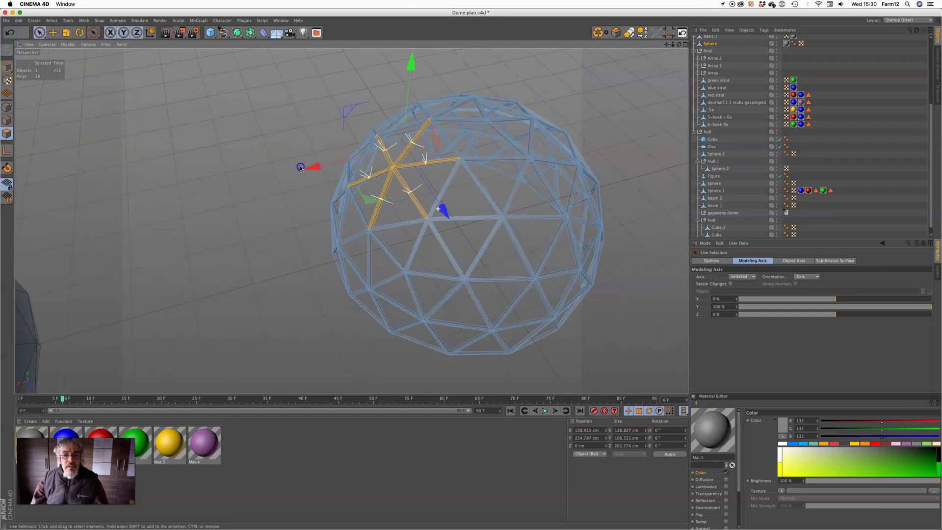
{"action": "left_click", "coordinate": [487, 199]}
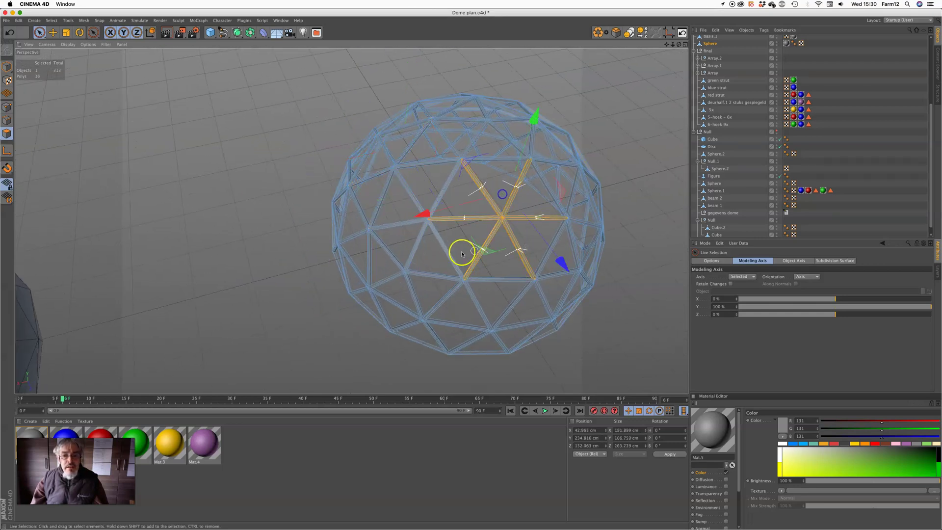
{"action": "left_click_drag", "start_coordinate": [418, 257], "coordinate": [386, 264]}
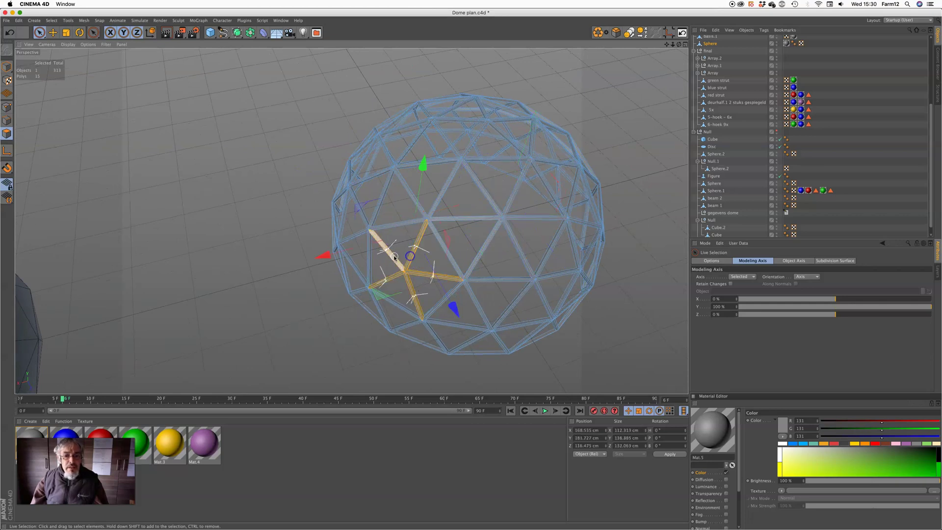
Examine the finished coloured dome model from several sides, including its struts, door opening, stone base and human figure
{"action": "left_click_drag", "start_coordinate": [507, 265], "coordinate": [443, 250], "text": "alt"}
{"action": "right_click_drag", "start_coordinate": [443, 250], "coordinate": [429, 257], "text": "alt"}
{"action": "middle_click_drag", "start_coordinate": [429, 256], "coordinate": [282, 196], "text": "alt"}
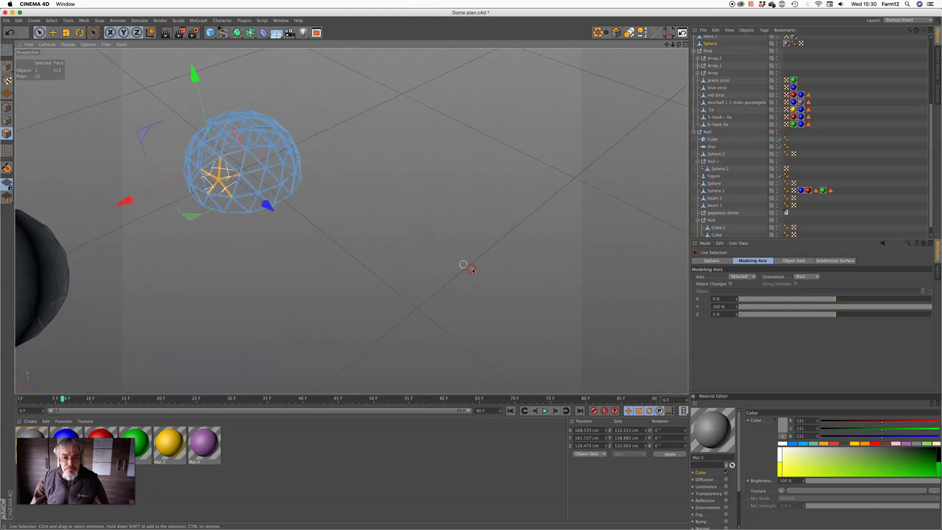
{"action": "right_click_drag", "start_coordinate": [532, 294], "coordinate": [309, 298], "text": "alt"}
{"action": "middle_click_drag", "start_coordinate": [211, 318], "coordinate": [407, 196], "text": "alt"}
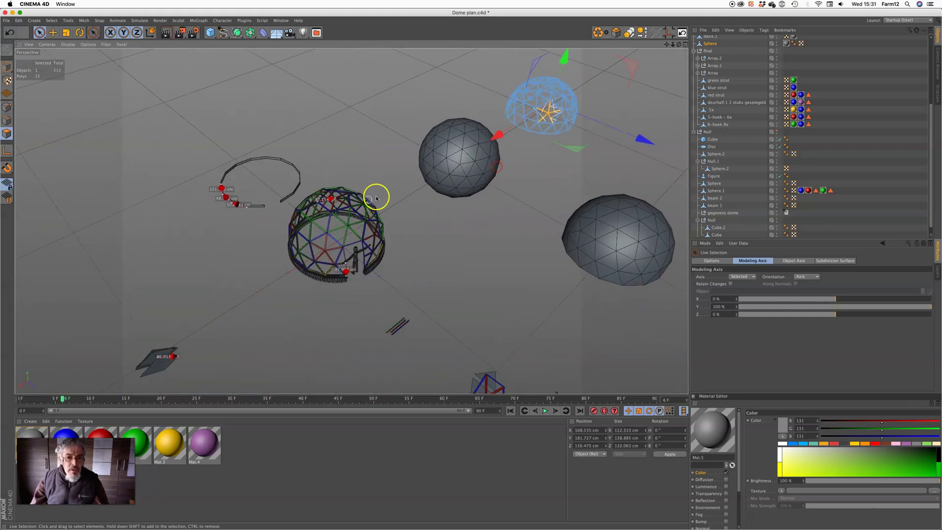
{"action": "right_click_drag", "start_coordinate": [337, 229], "coordinate": [545, 229], "text": "alt"}
{"action": "left_click_drag", "start_coordinate": [351, 265], "coordinate": [310, 276], "text": "alt"}
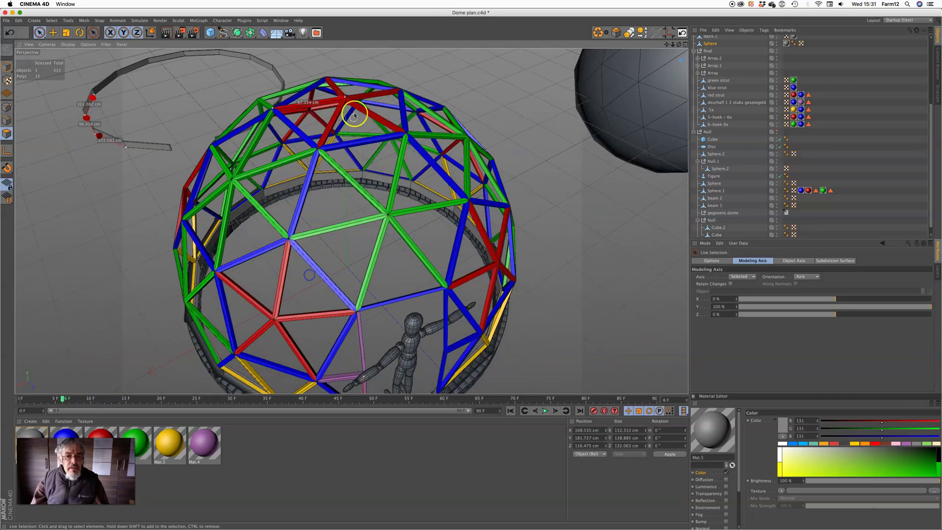
{"action": "left_click_drag", "start_coordinate": [370, 256], "coordinate": [357, 153], "text": "alt"}
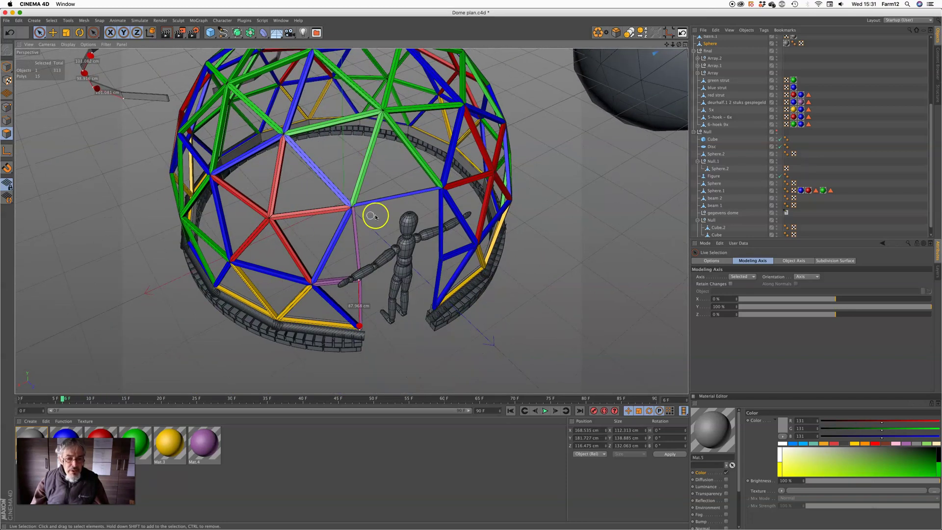
{"action": "left_click_drag", "start_coordinate": [372, 216], "coordinate": [228, 134], "text": "alt"}
{"action": "left_click_drag", "start_coordinate": [272, 159], "coordinate": [318, 193], "text": "alt"}
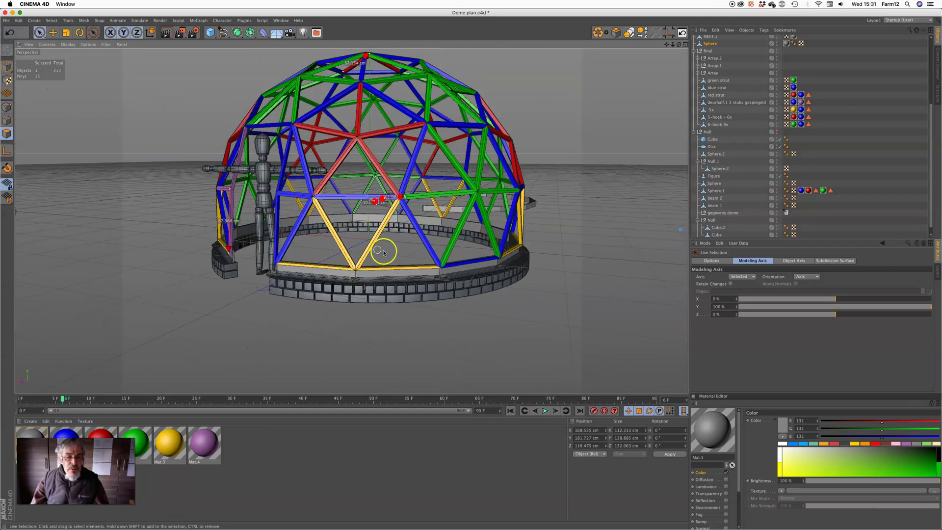
{"action": "left_click_drag", "start_coordinate": [384, 253], "coordinate": [294, 253], "text": "alt"}
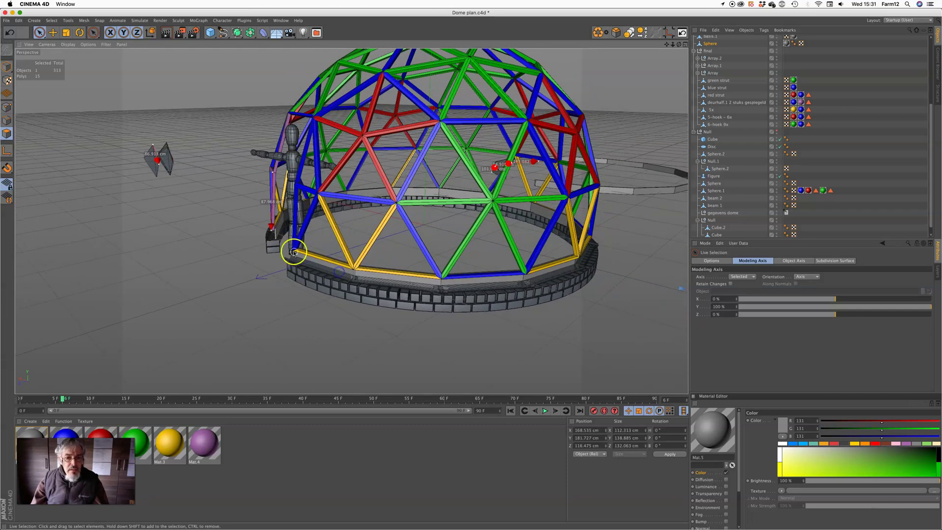